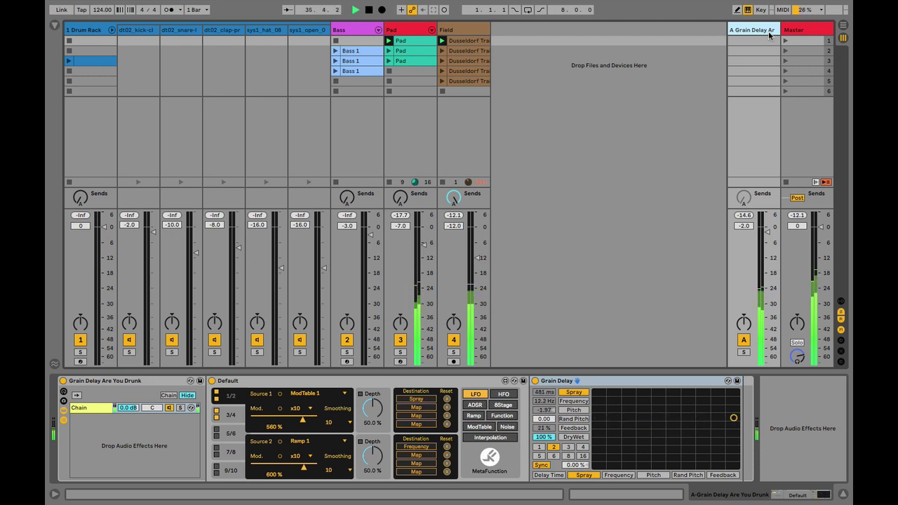
# Step: Launch scene 2, then show the Pad track's Fiz Fiz rack with MetaFunction modulating Operator
pyautogui.click(785, 50)
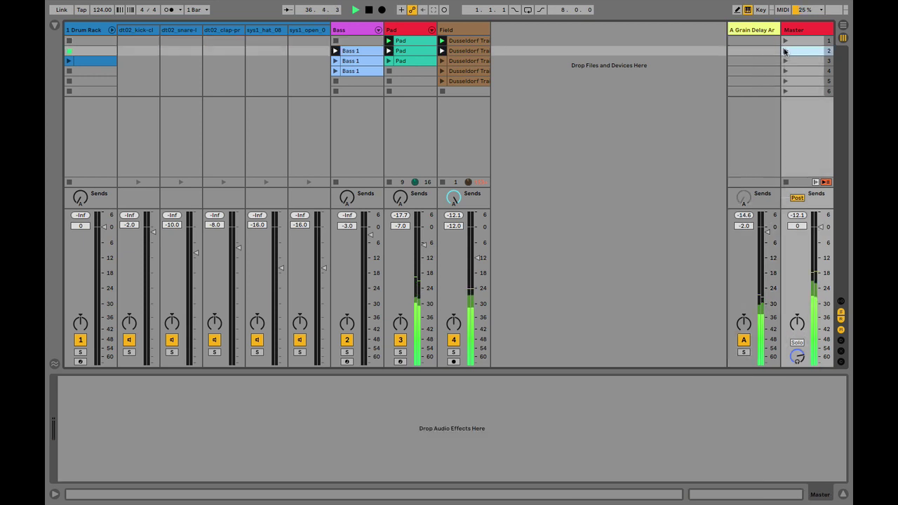
pyautogui.click(749, 30)
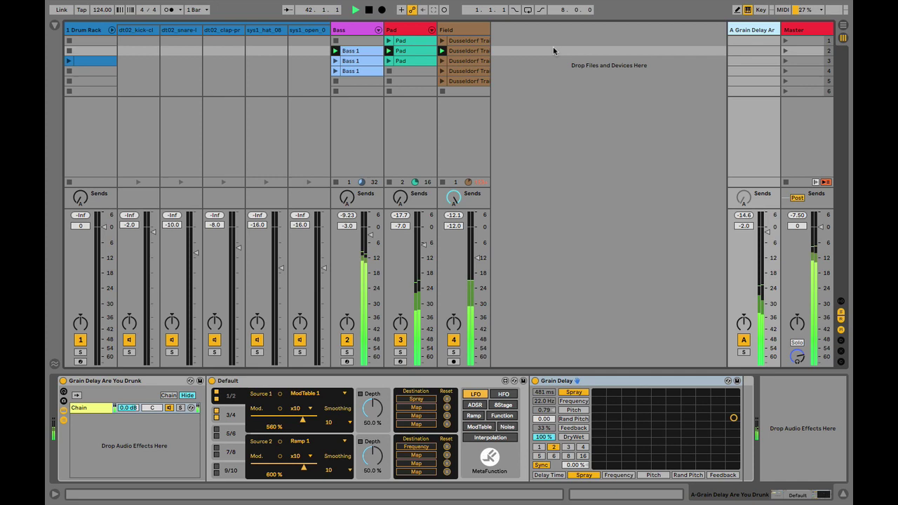
pyautogui.click(411, 31)
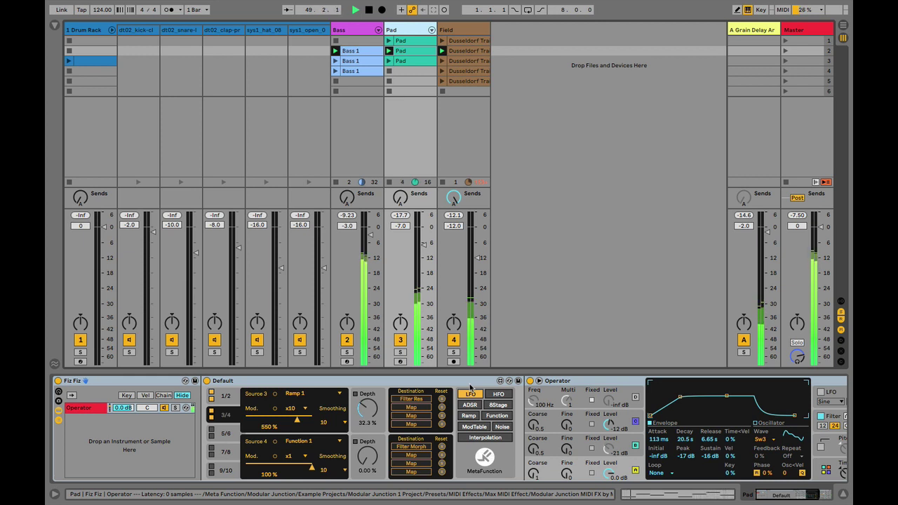
# Step: Lower Field's Send A to the Grain Delay return to -3.8 dB, and toggle MetaFunction pages 3/4 and 1/2
pyautogui.click(755, 29)
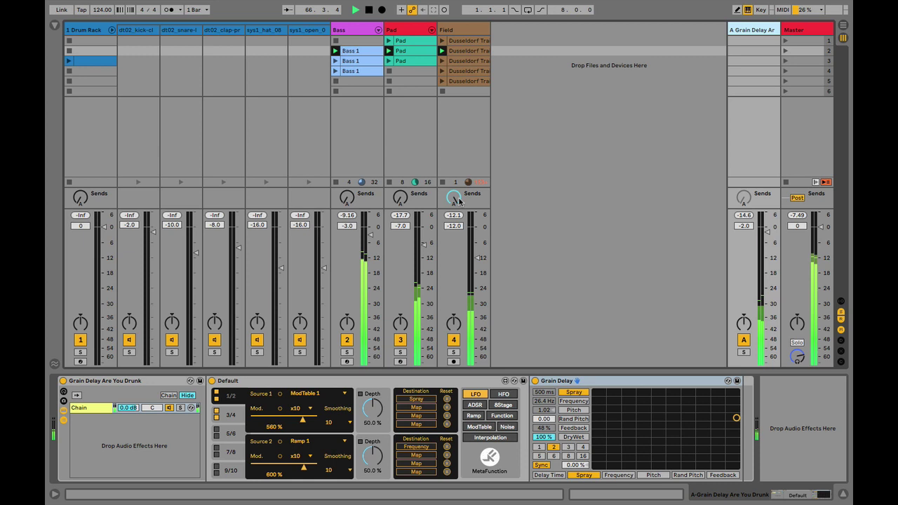
pyautogui.scroll(-3, 453, 197)
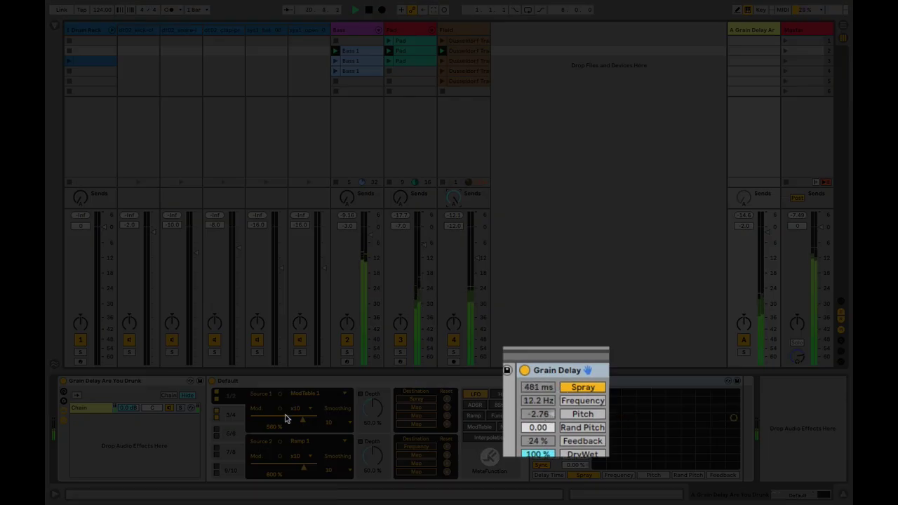
pyautogui.click(233, 415)
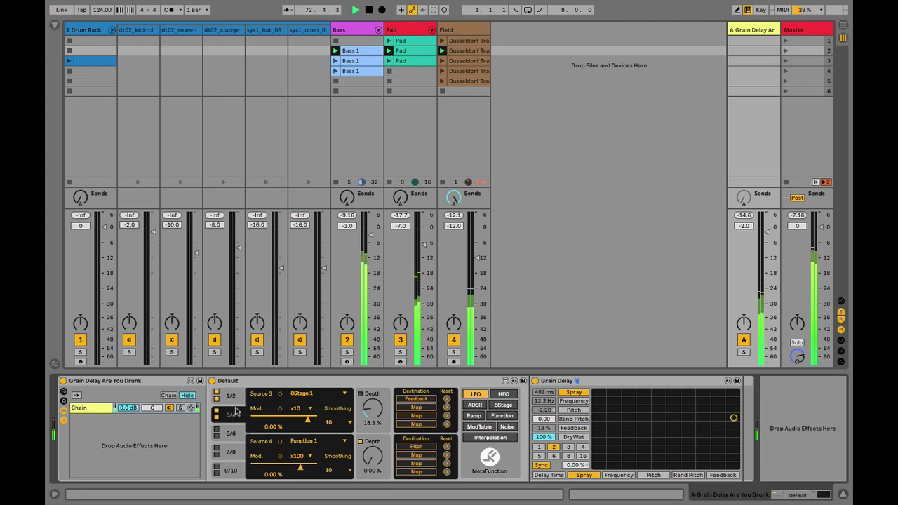
pyautogui.click(232, 396)
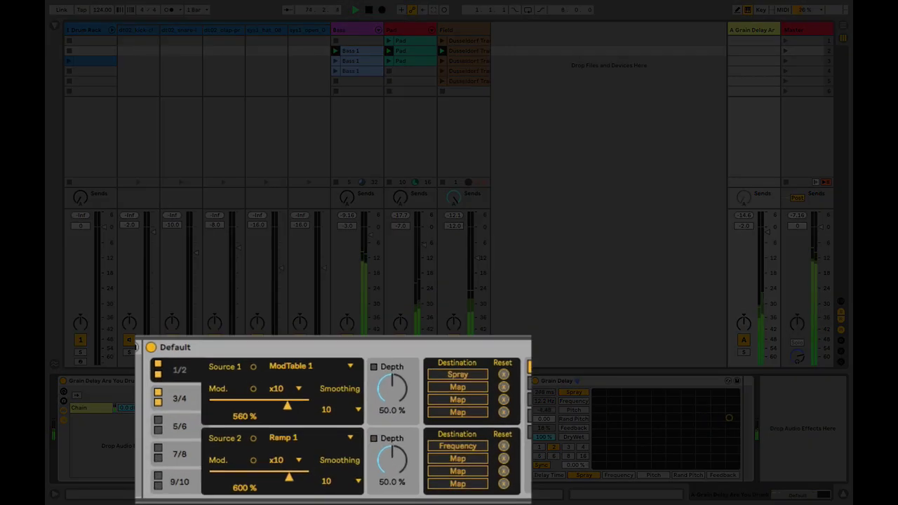
# Step: Open MetaFunction's editor and browse its ModTable and Ramp source pages
pyautogui.click(475, 393)
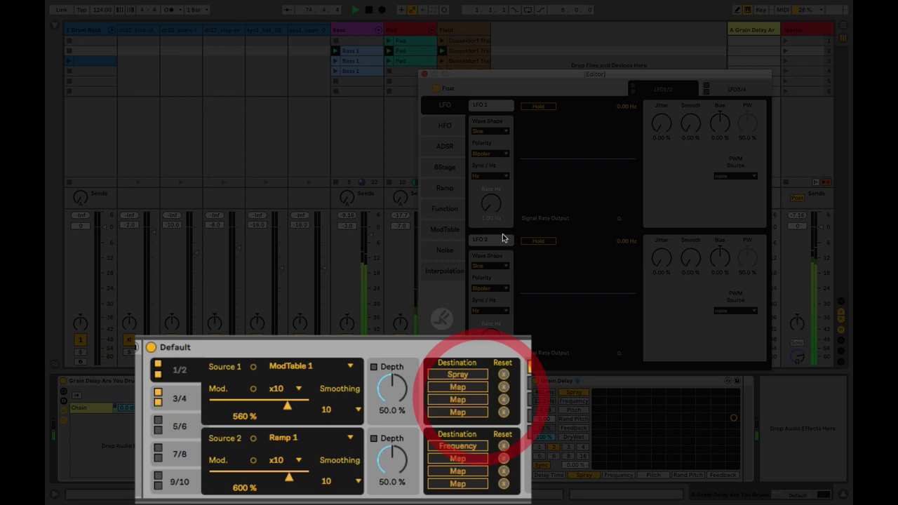
pyautogui.click(444, 230)
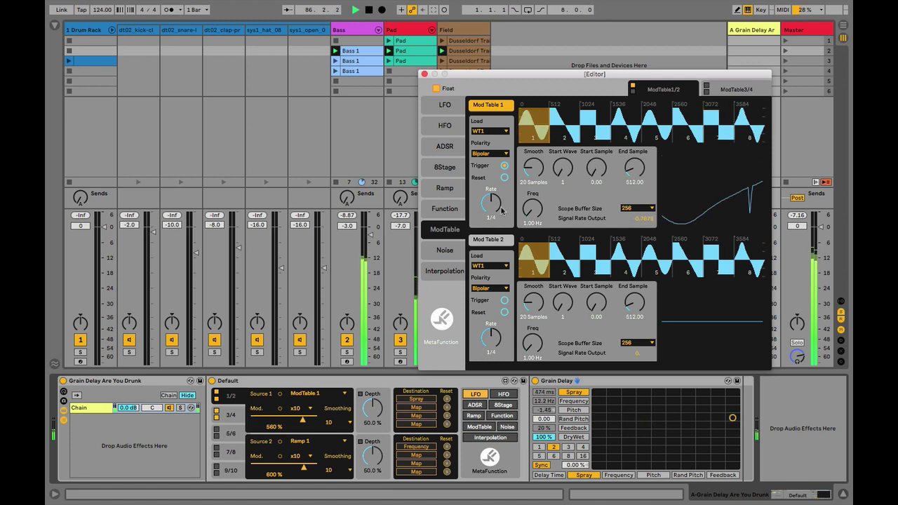
pyautogui.click(445, 188)
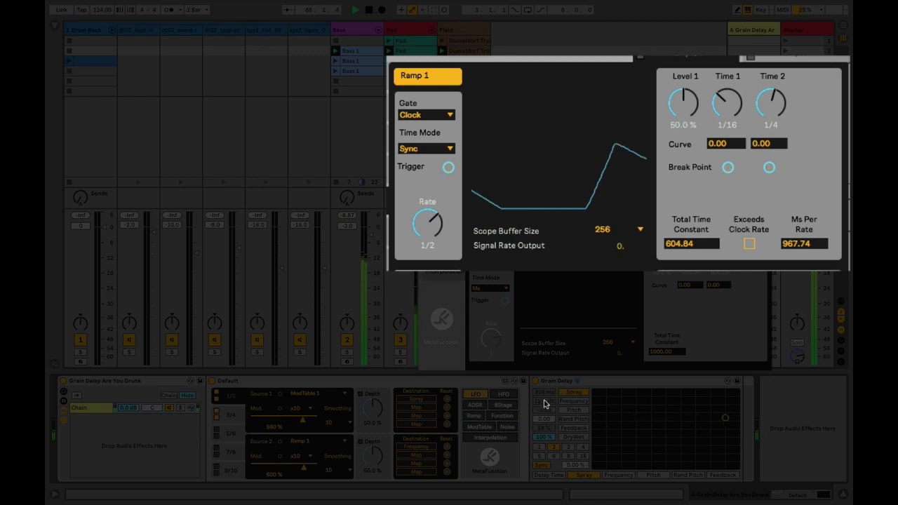
# Step: Assign Grain Delay's X axis to Frequency, then Feedback, and finally Pitch
pyautogui.click(624, 475)
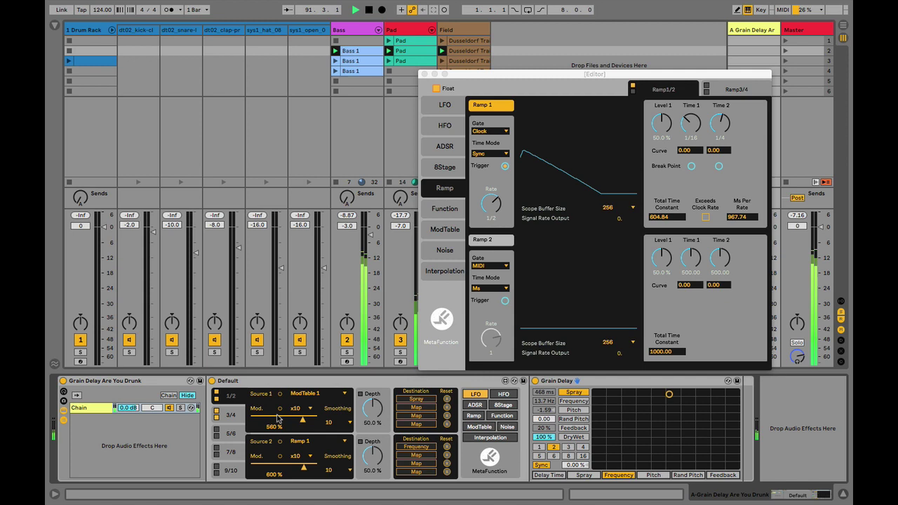
pyautogui.click(231, 415)
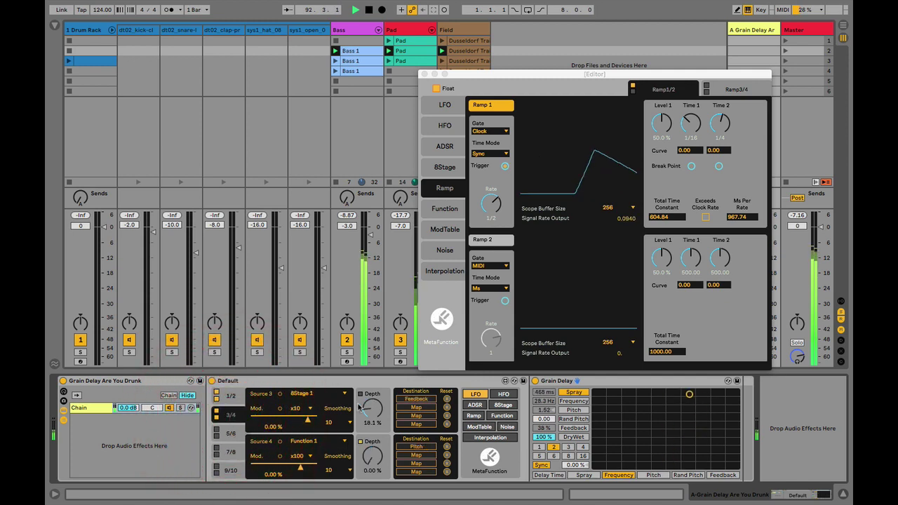
pyautogui.click(444, 167)
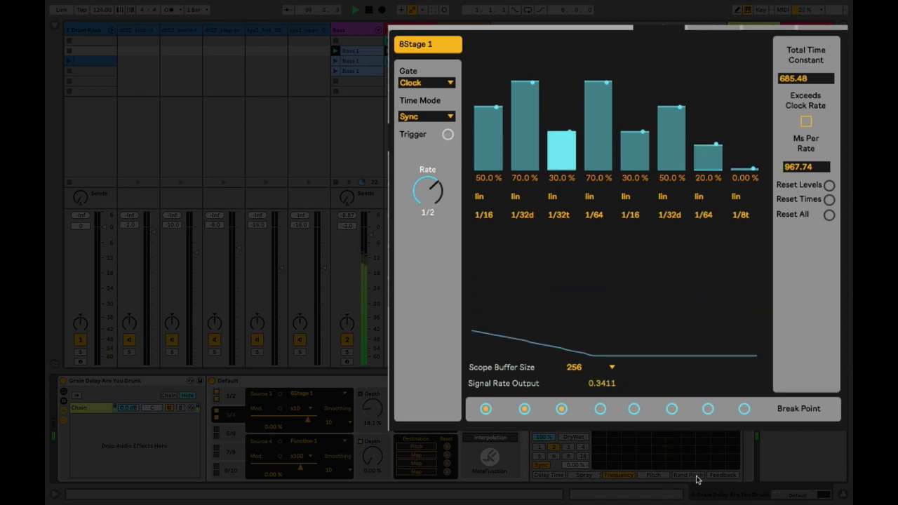
pyautogui.click(717, 475)
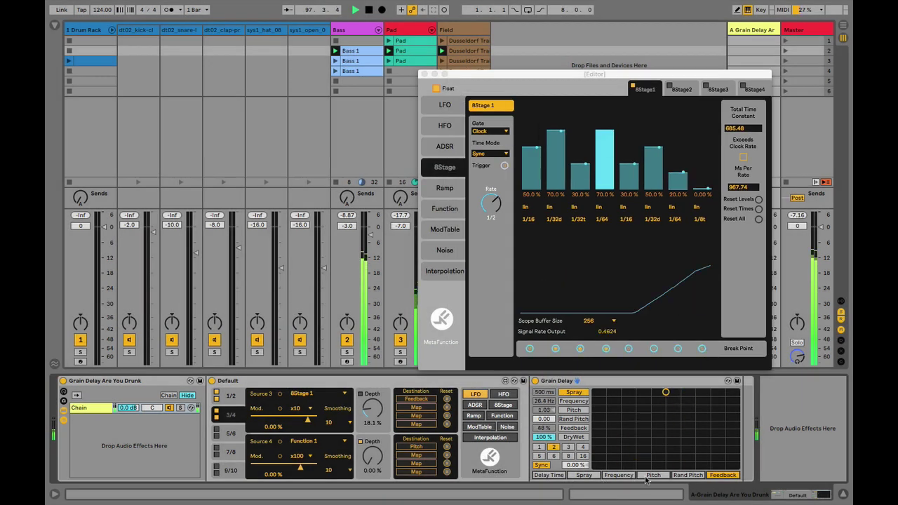
pyautogui.click(648, 475)
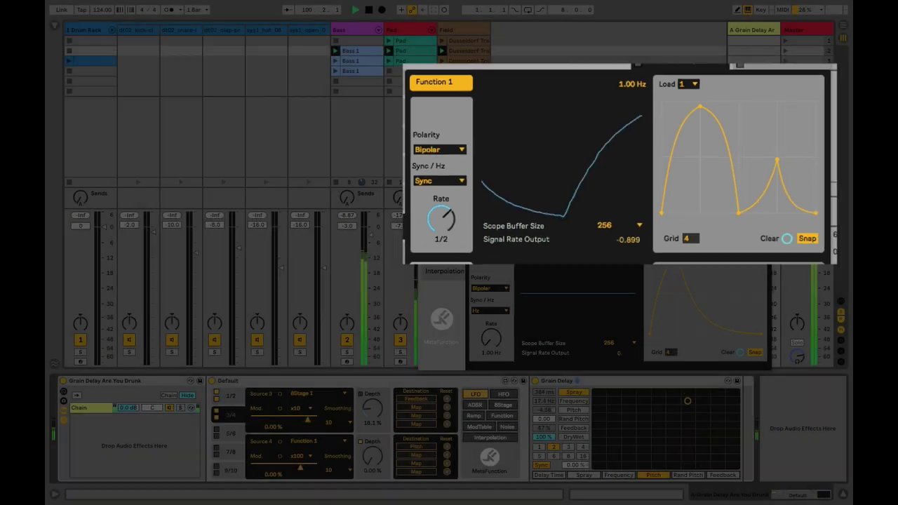
# Step: Close the editor, launch scene 3 and show the Bass track's Analog rack
pyautogui.click(422, 62)
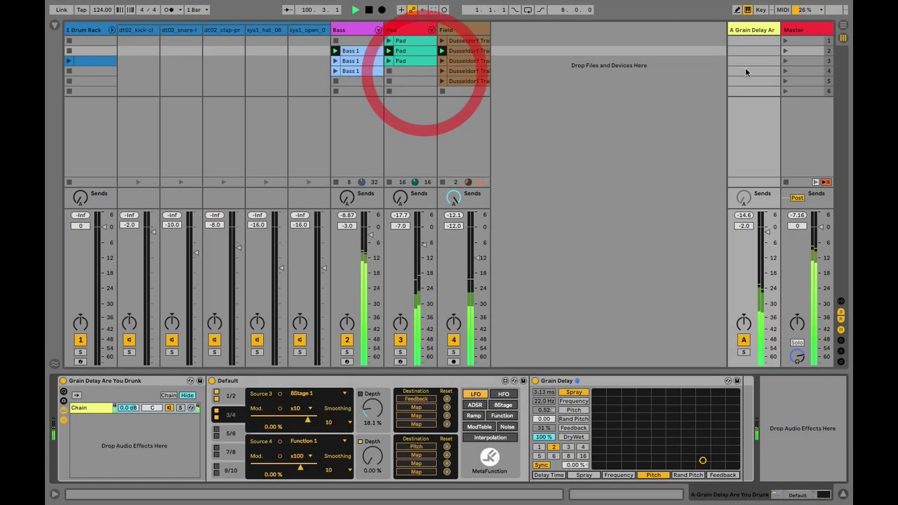
pyautogui.click(784, 62)
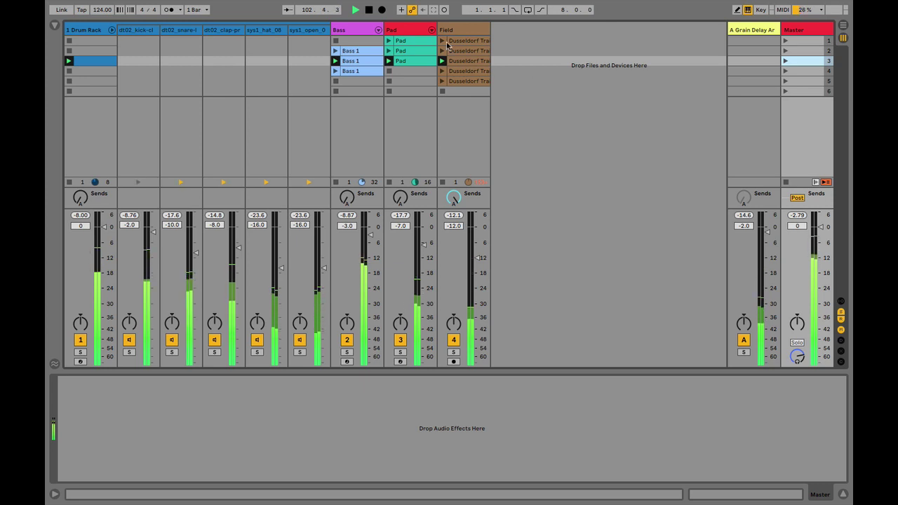
pyautogui.click(350, 29)
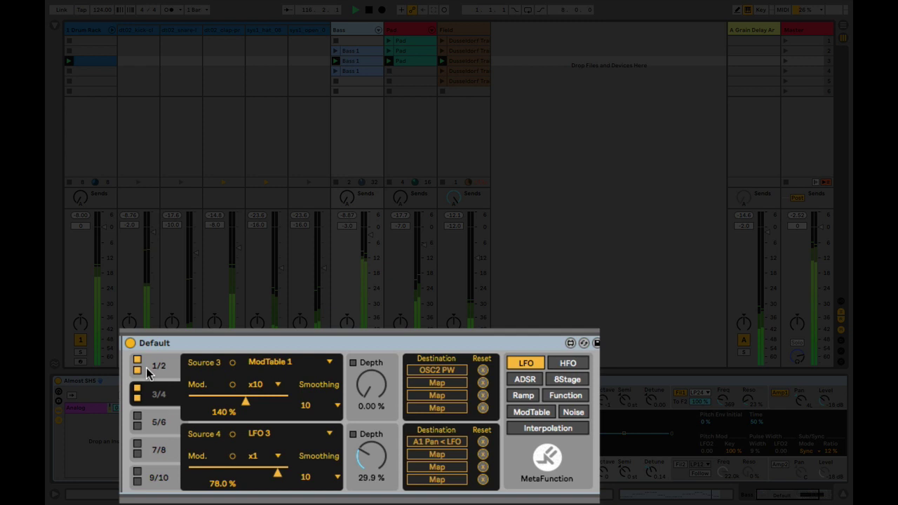
# Step: Show sources LFO 1 and LFO 2, and keep Analog's oscillator 1 on the square wave
pyautogui.click(225, 396)
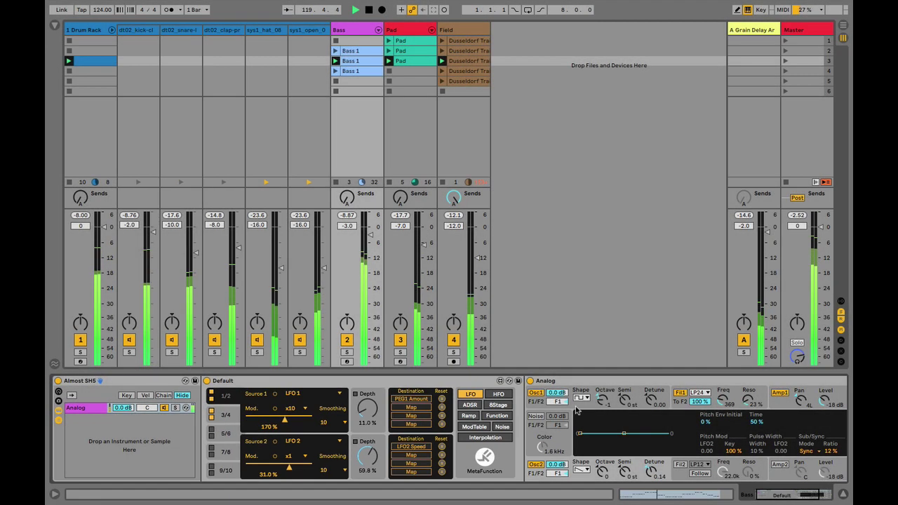
pyautogui.click(580, 397)
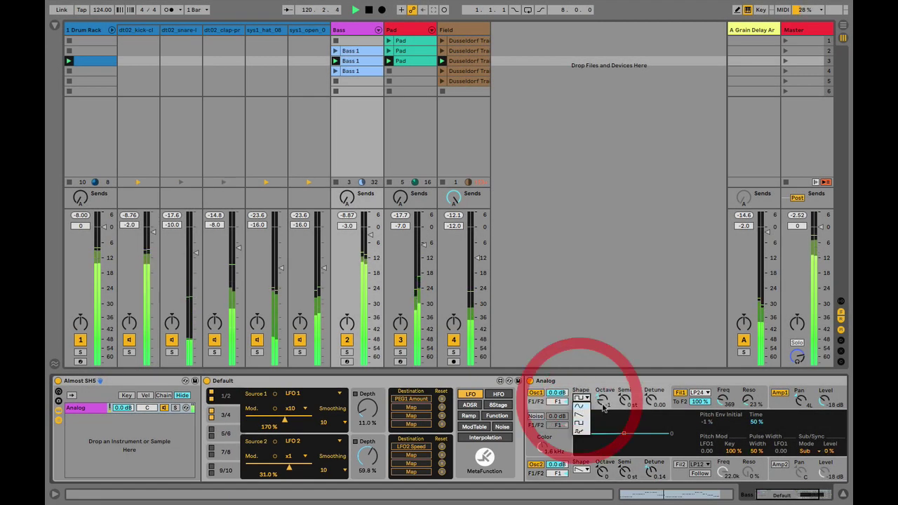
pyautogui.click(579, 423)
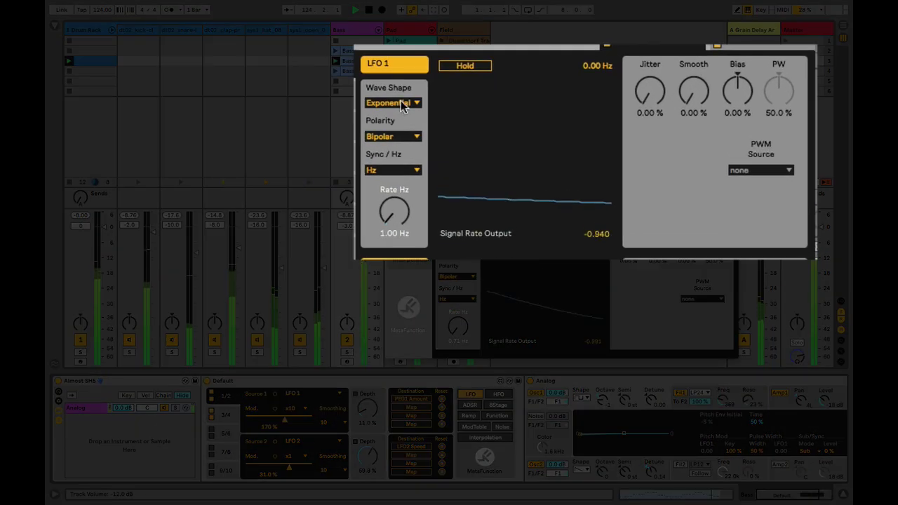
# Step: Keep LFO 1 on Exponential, scroll the chain to Analog and back, and show sources 3/4
pyautogui.click(461, 120)
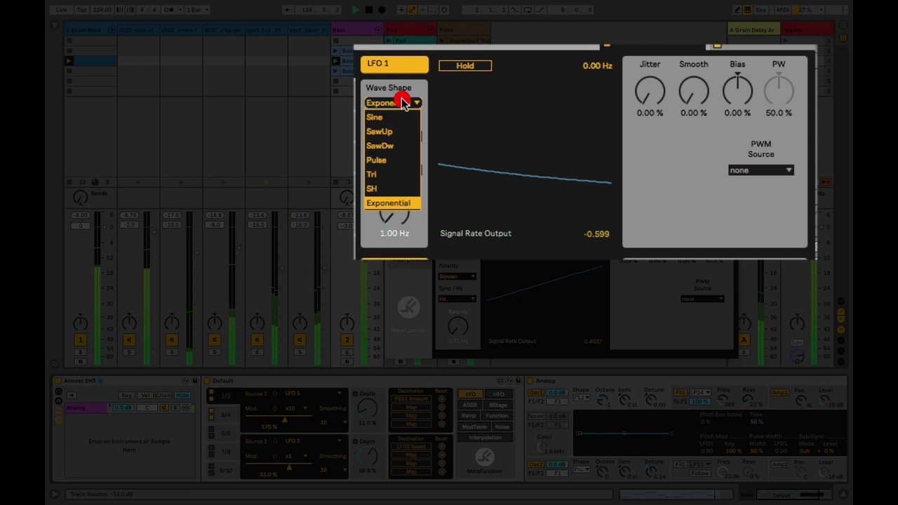
pyautogui.click(406, 100)
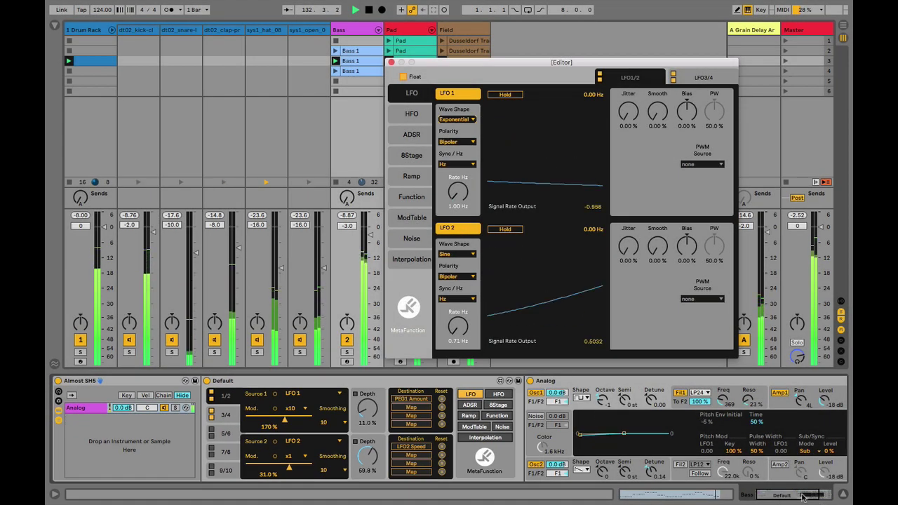
pyautogui.click(803, 496)
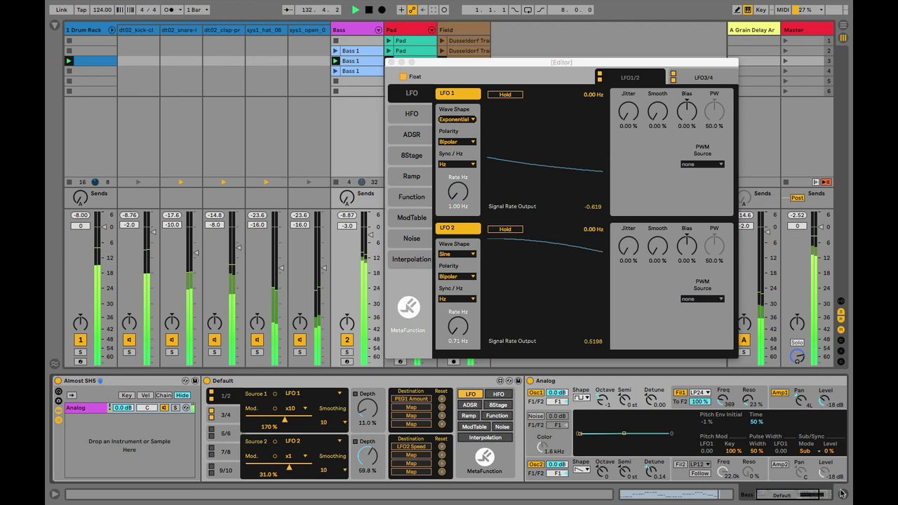
pyautogui.click(817, 495)
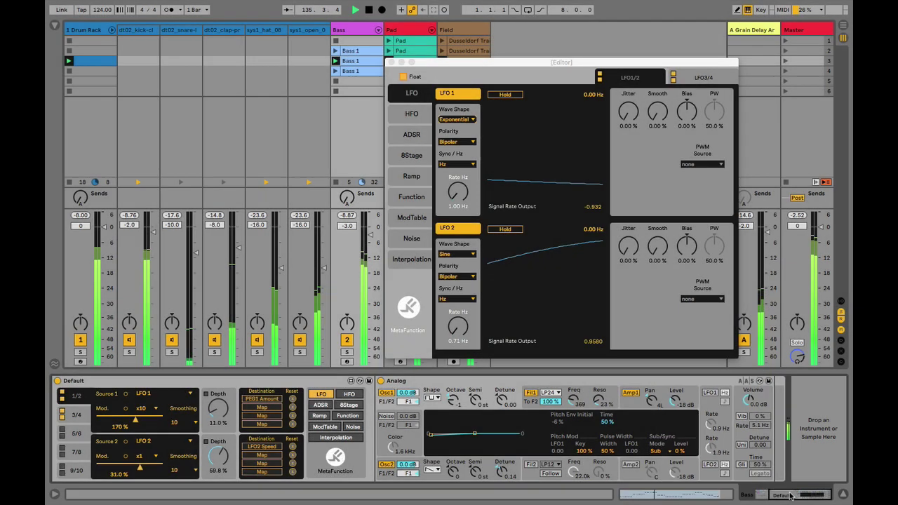
pyautogui.click(792, 495)
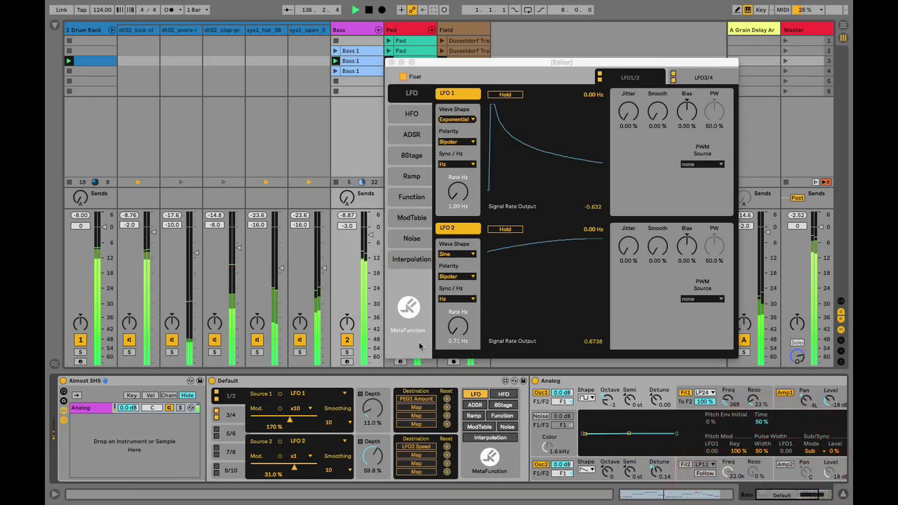
pyautogui.click(226, 413)
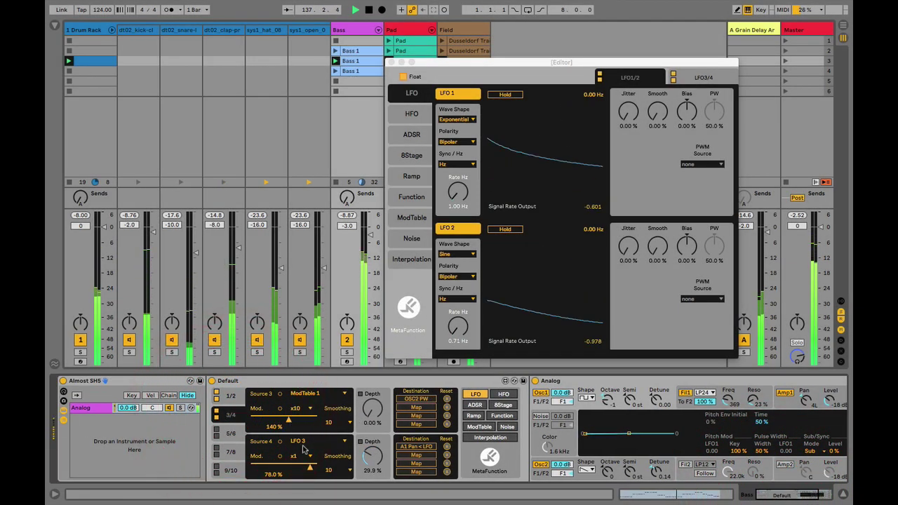
# Step: Load wavetable WT31 into Mod Table 1, then replace it with WT39
pyautogui.click(411, 217)
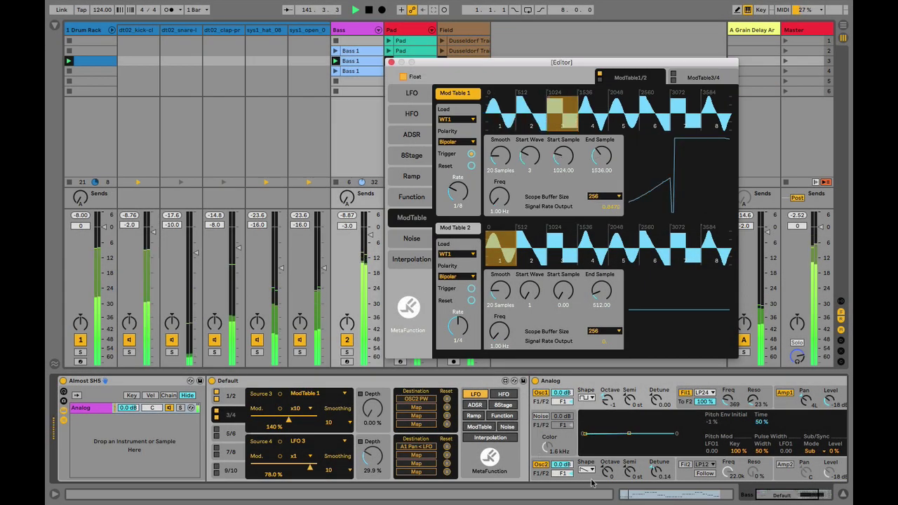
pyautogui.click(591, 482)
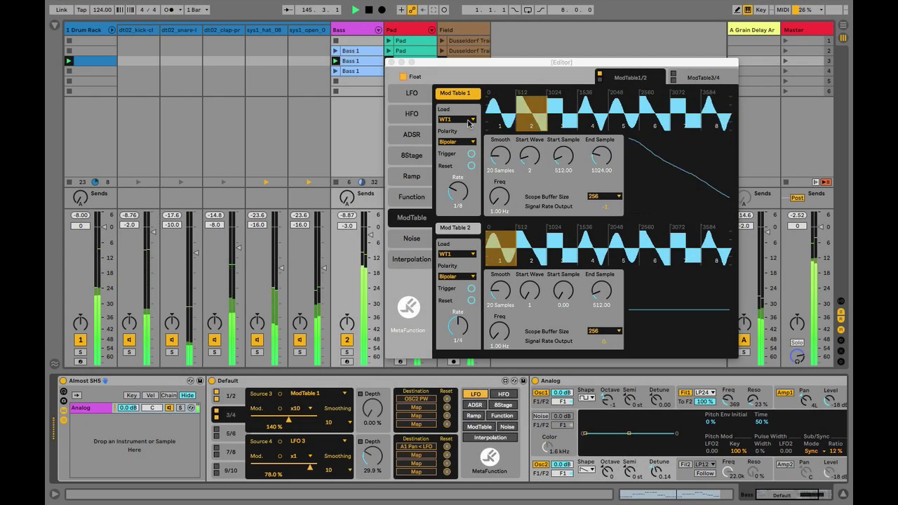
pyautogui.click(467, 121)
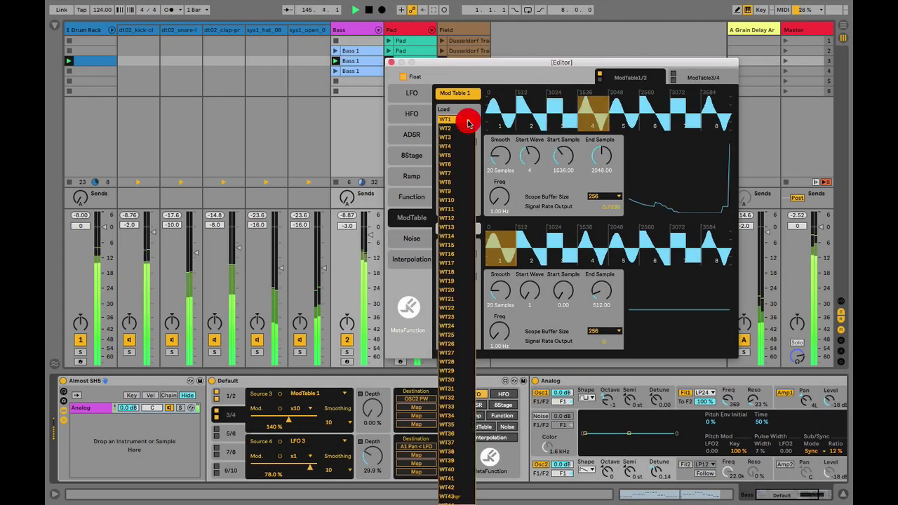
pyautogui.click(457, 389)
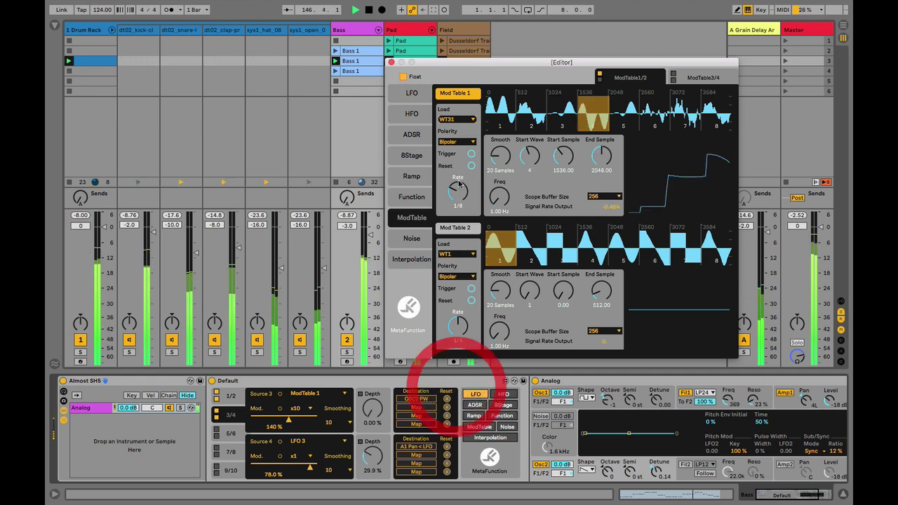
pyautogui.click(468, 121)
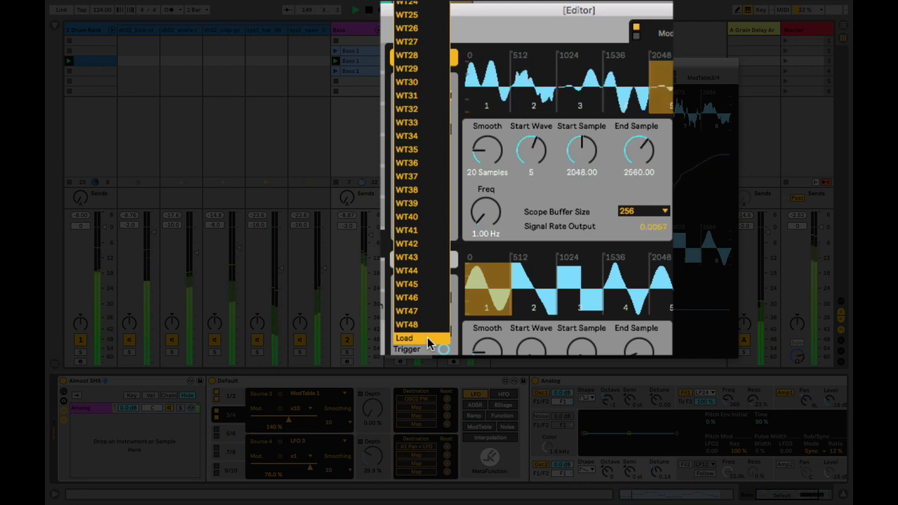
pyautogui.click(422, 201)
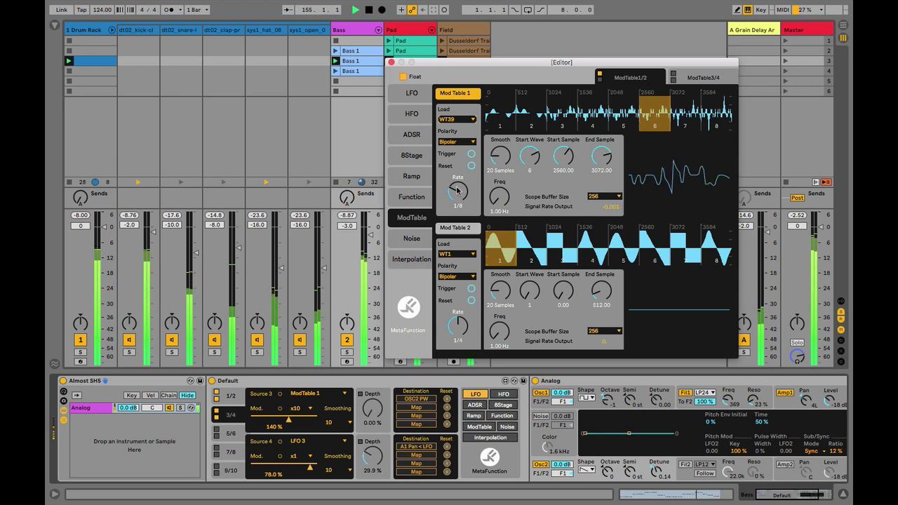
# Step: Close the MetaFunction editor and show the A Grain Delay return's device chain
pyautogui.click(390, 62)
pyautogui.click(759, 30)
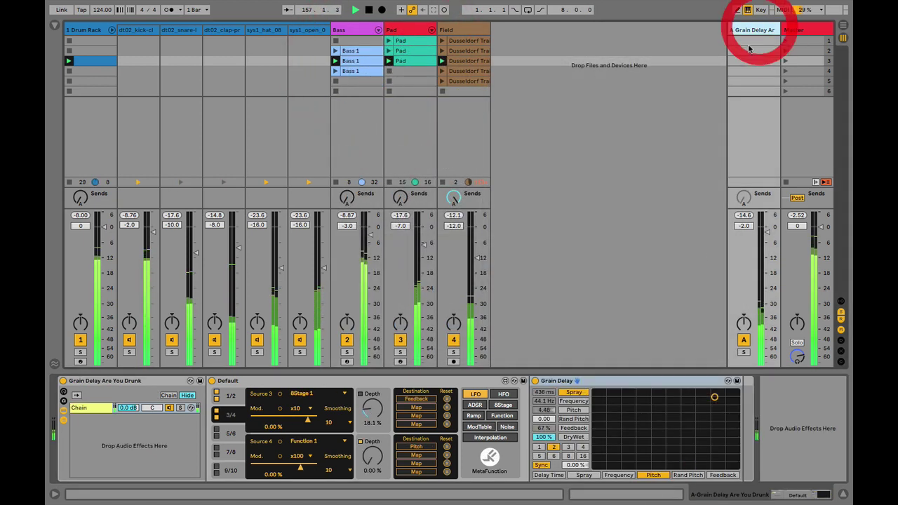